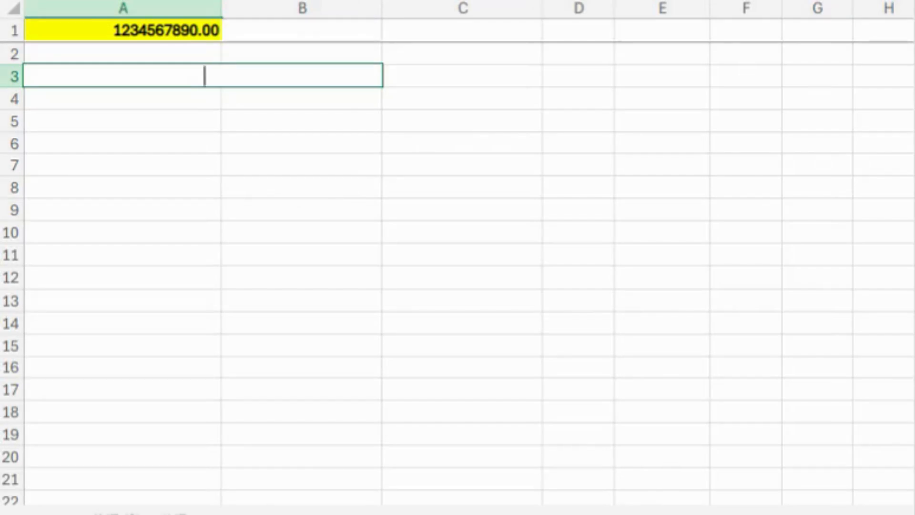
text(=LAMBDA(Figure,)
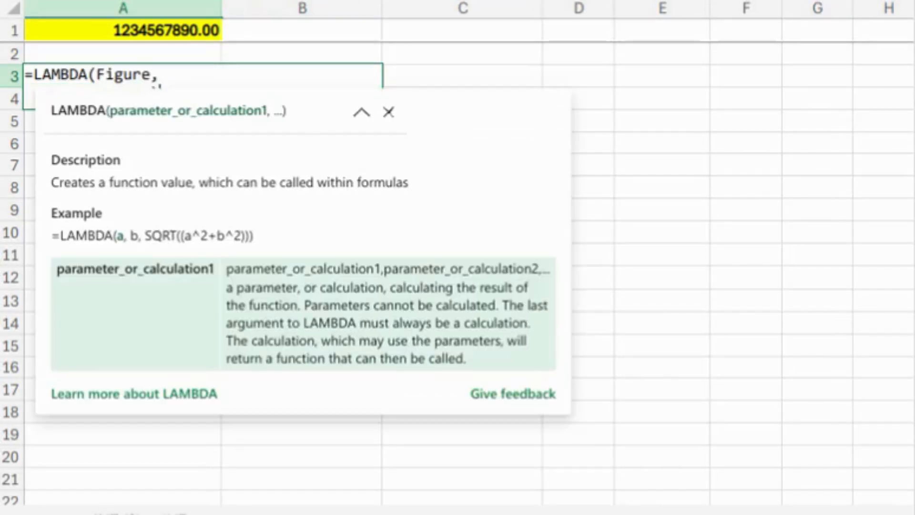
key(alt+Return)
text())
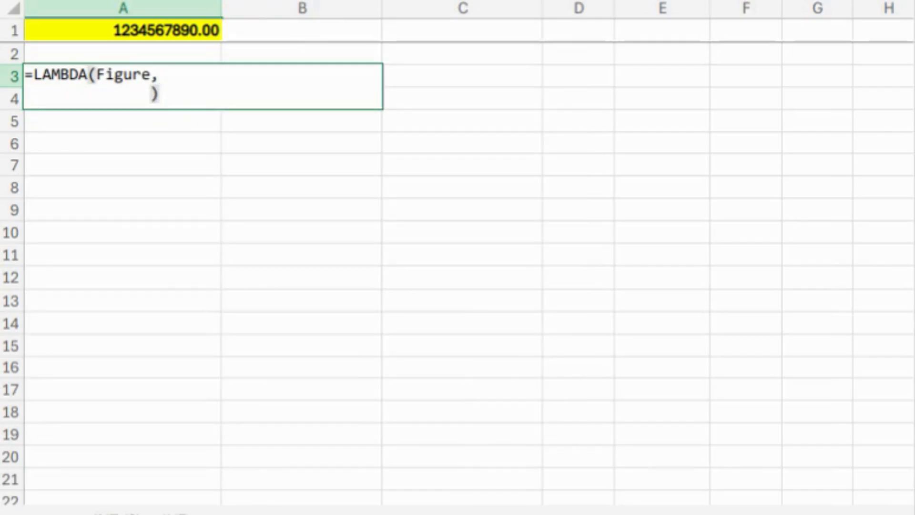
text(($A$1))
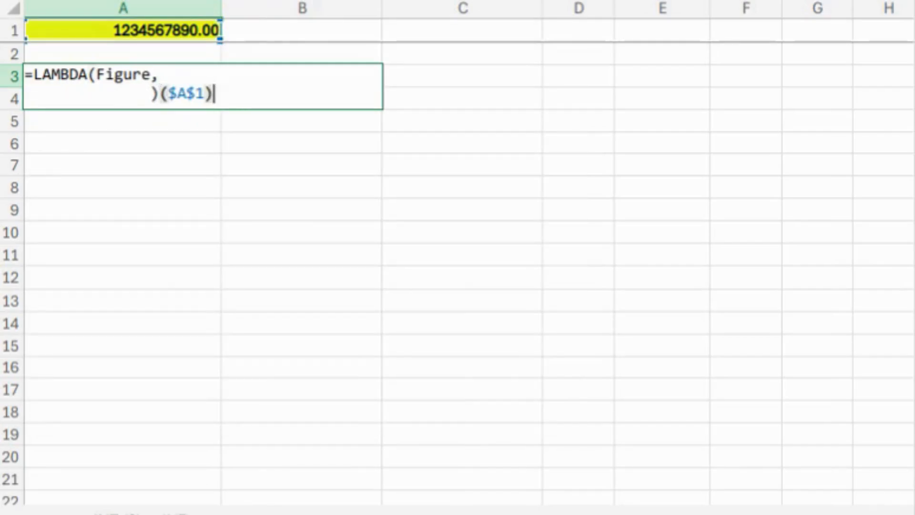
click(97, 94)
text(TEXT()
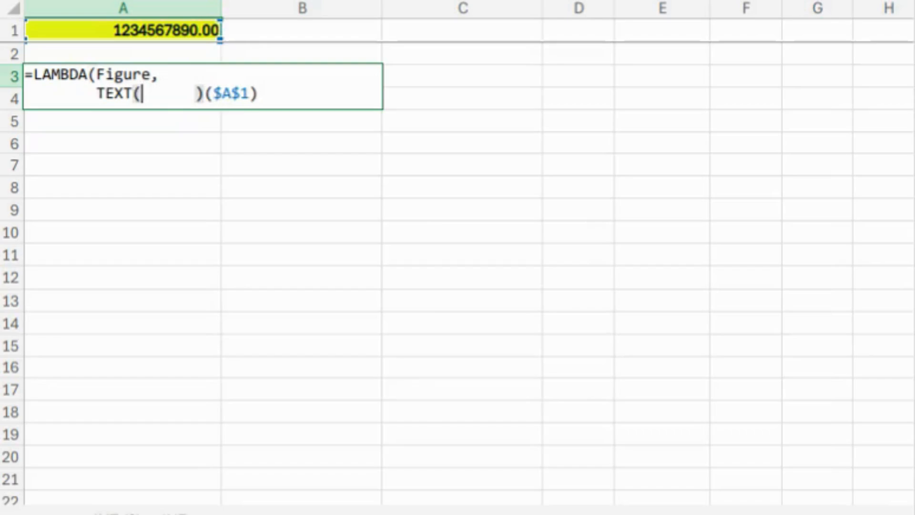
text(Figure,)
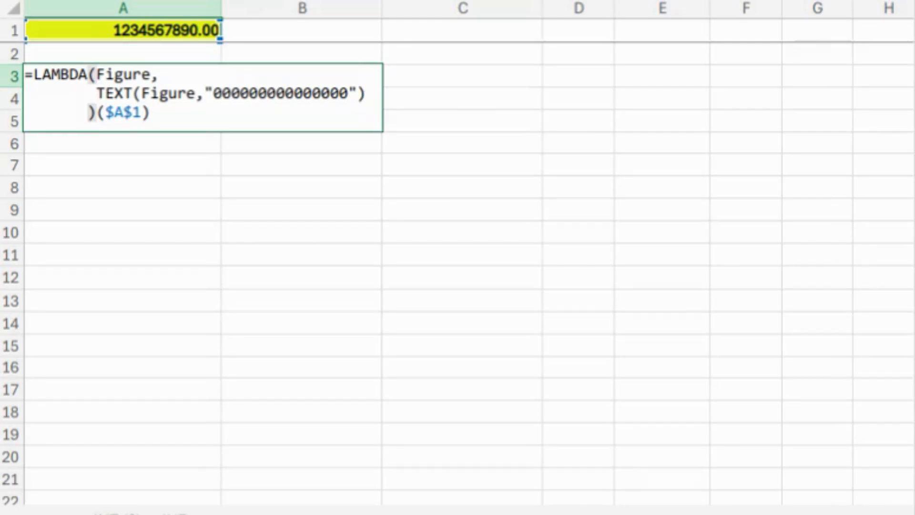
key(Return)
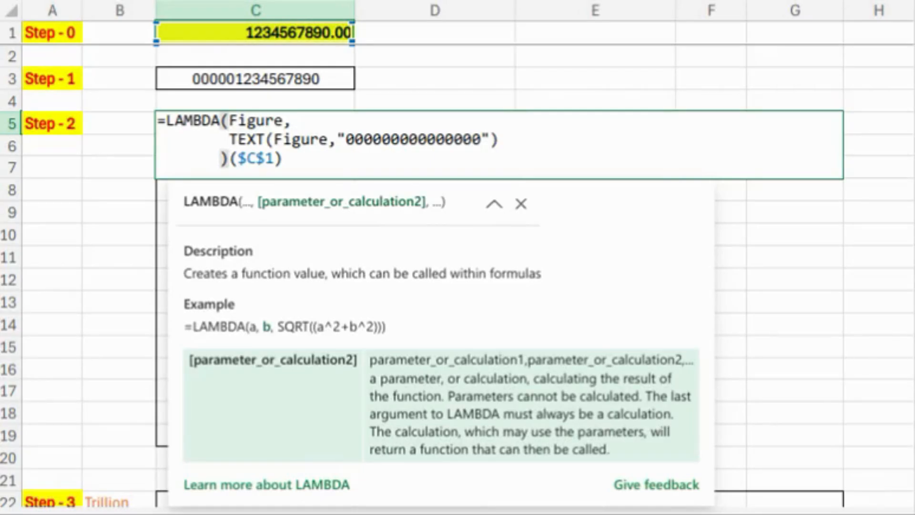
Step: In the Step - 2 formula in C5, wrap the TEXT call in MID with SEQUENCE(15) as start and 1 as length, and commit it
text(MID()
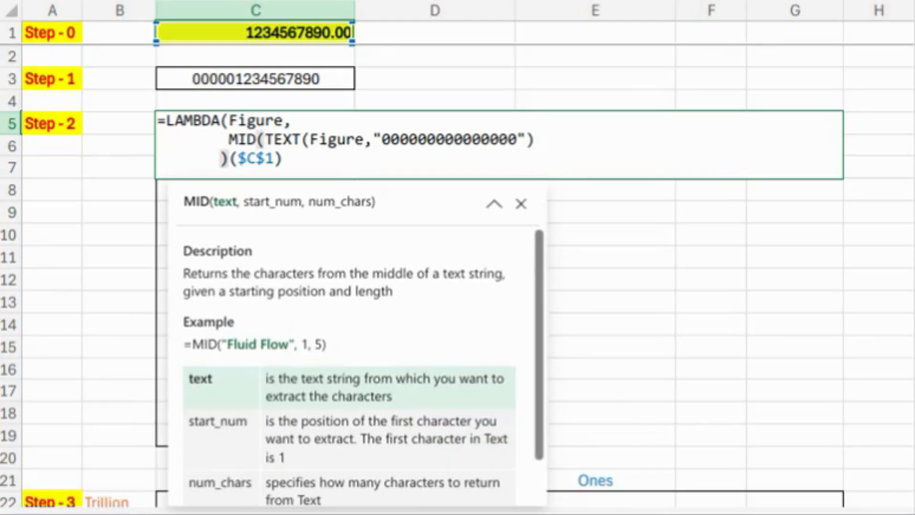
key(End)
text(,SEQUENCE()
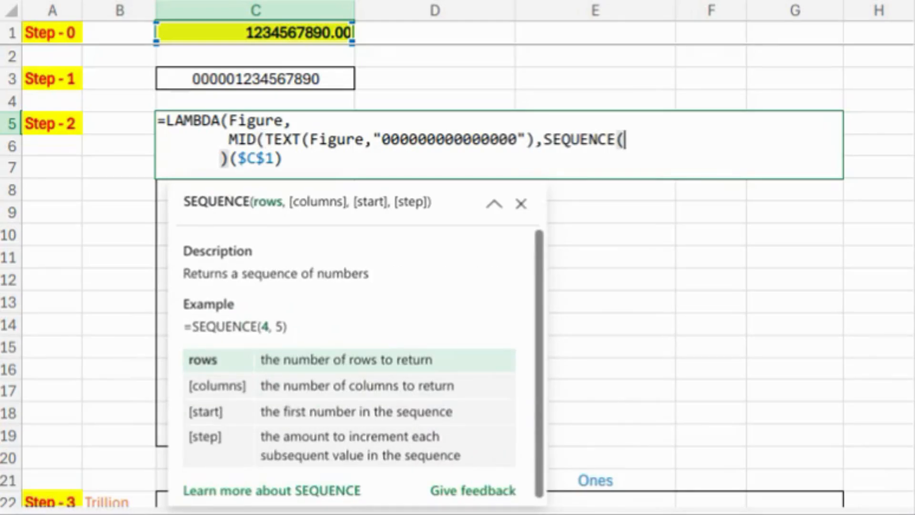
text(15))
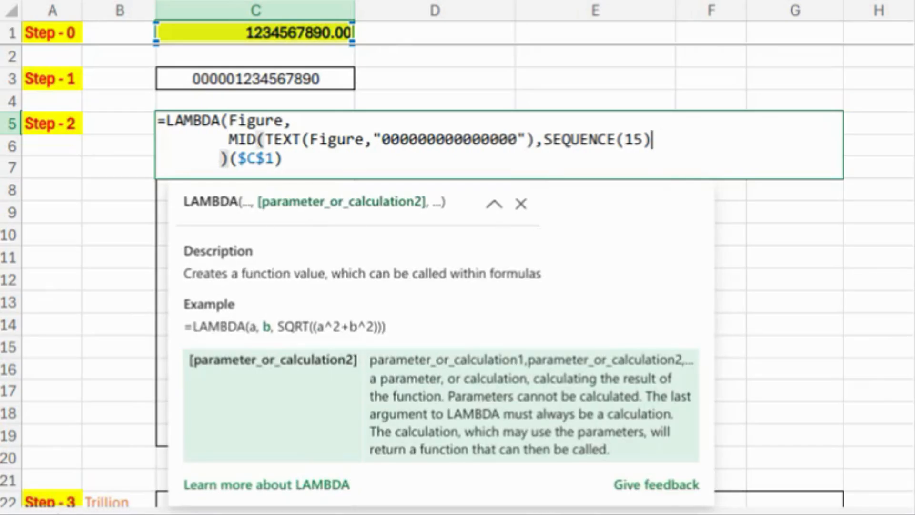
text(,1))
key(Return)
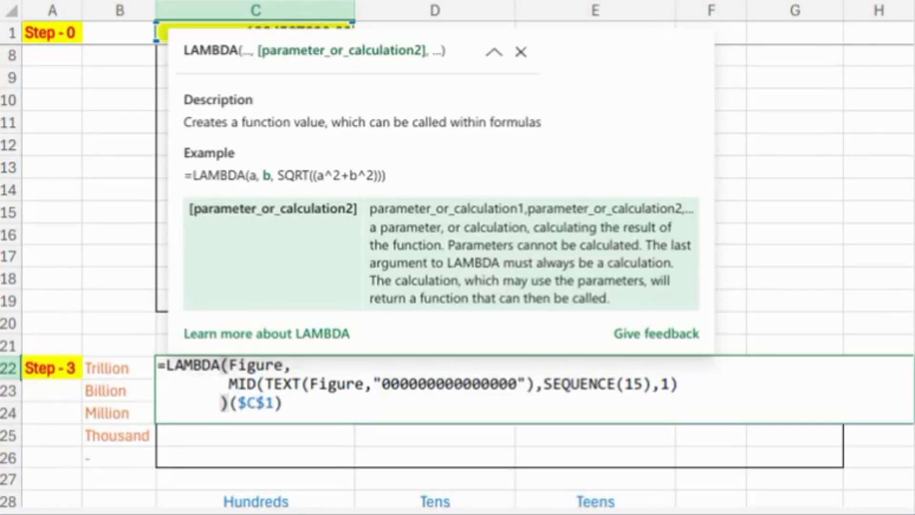
Step: In the Step - 3 formula in C22, wrap the MID expression in WRAPROWS with a wrap count of 3 and commit it
text(WRAPROWS()
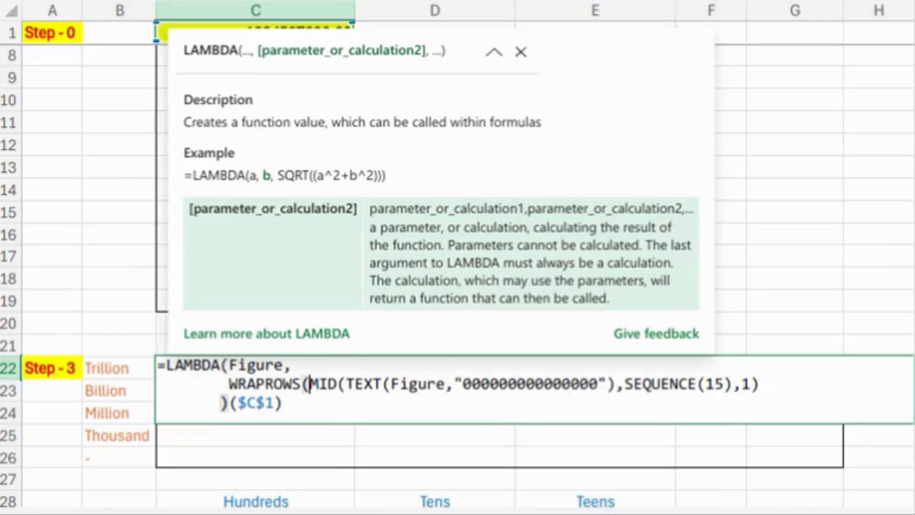
key(End)
text(,3))
key(Return)
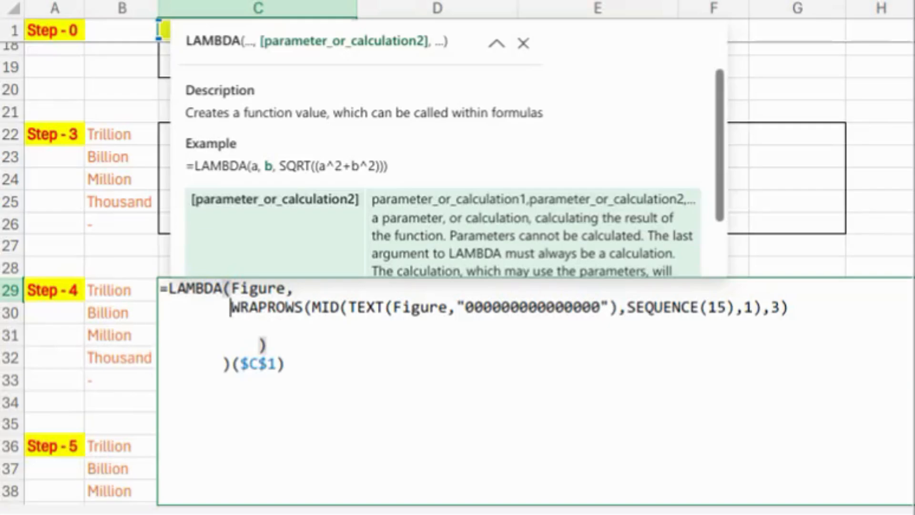
Step: In the Step - 4 formula in C29, use LET to name the WRAPROWS result arr and define Hundreds as CHOOSECOLS(arr,1)
text(LET()
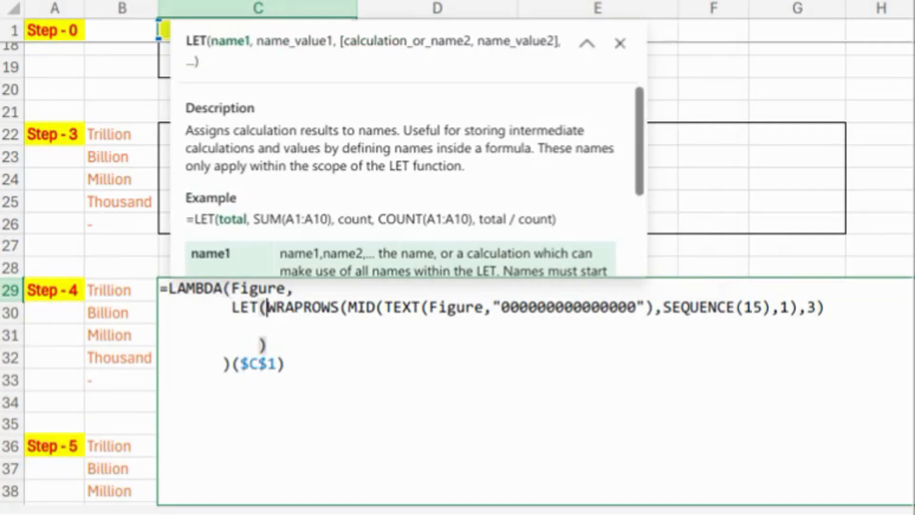
text(arr,)
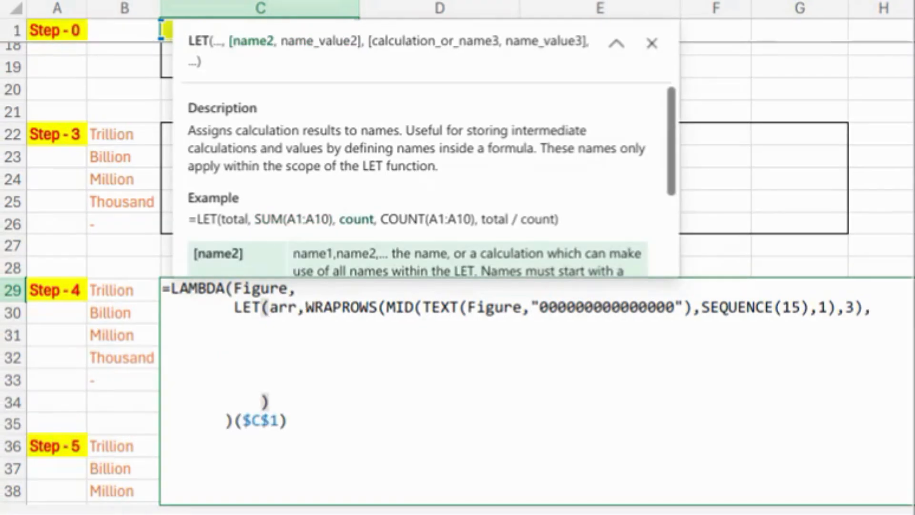
text(Hundreds,)
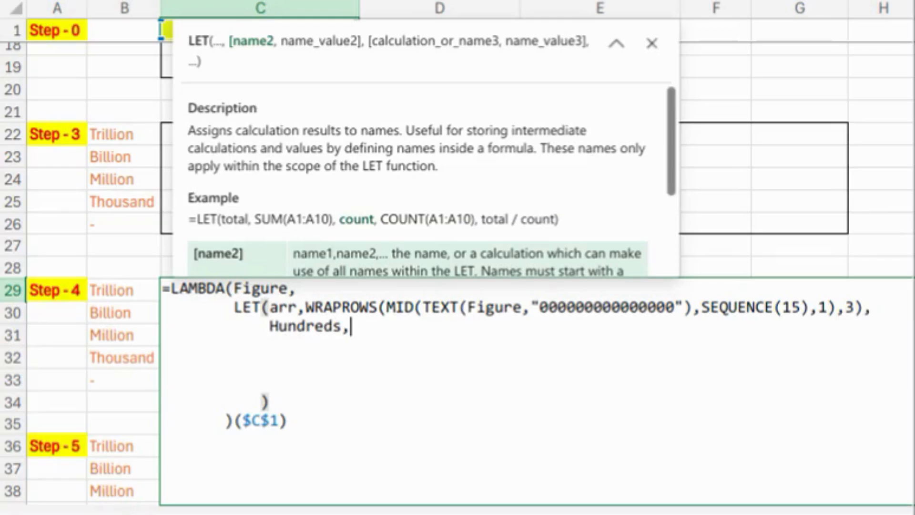
text(CHOOSECOLS()
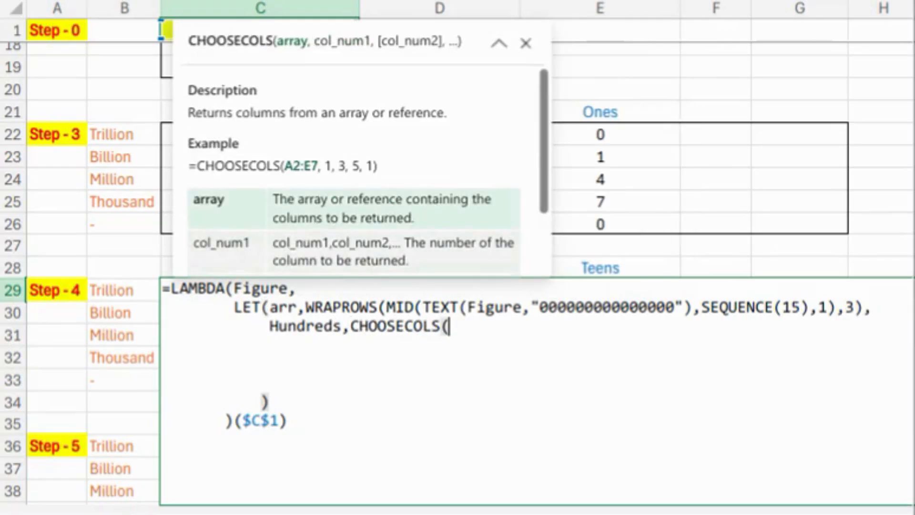
text(arr,1),)
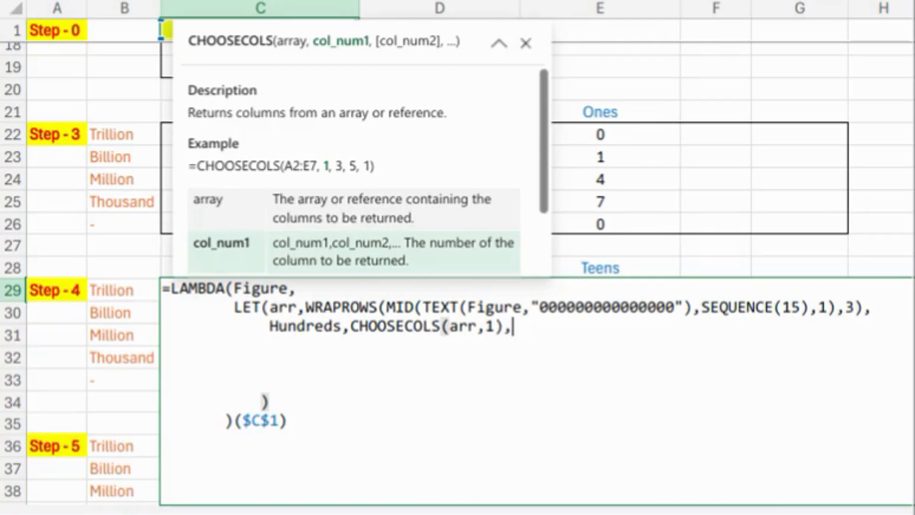
Step: Add the LET names Tens as CHOOSECOLS(arr,2) and Teens as CHOOSECOLS(arr,3) to the C29 formula
key(Down)
text(Tens,)
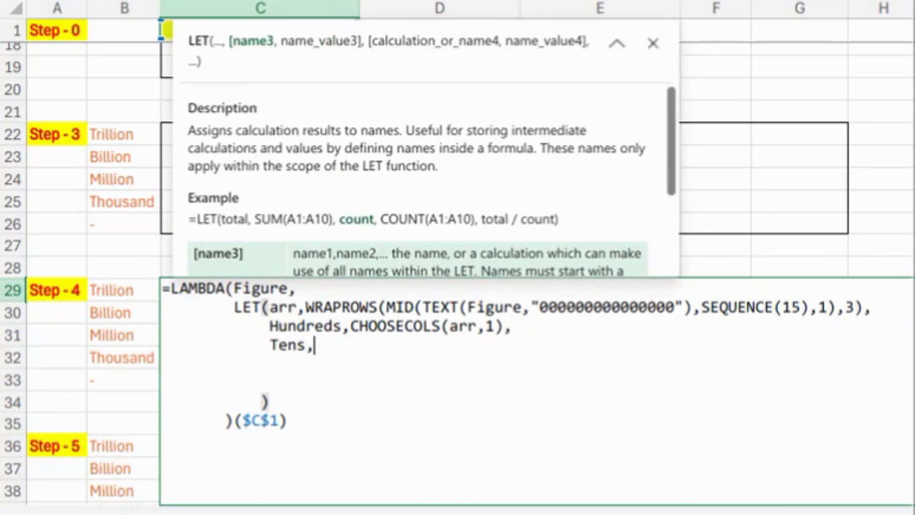
text(CHOOSECOLS(arr,2),)
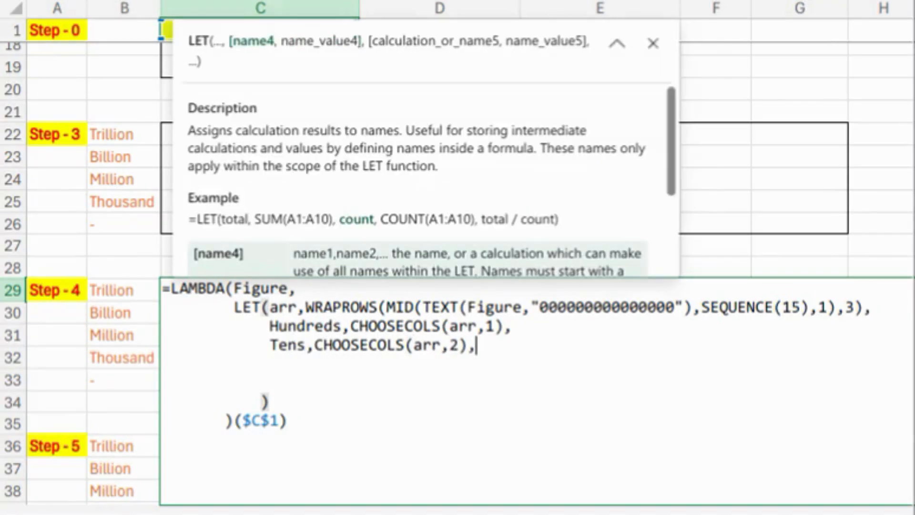
key(Down)
text(Teens,CHOOSECOLS()
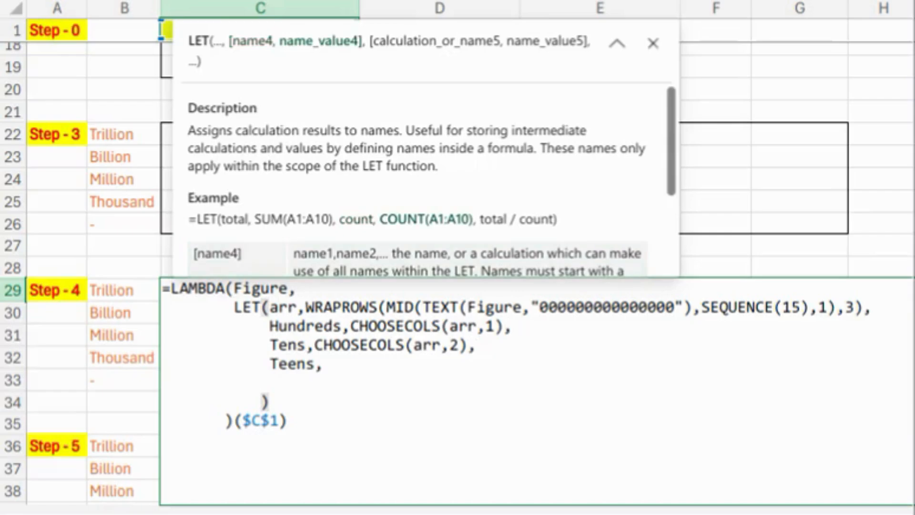
text(arr,3),)
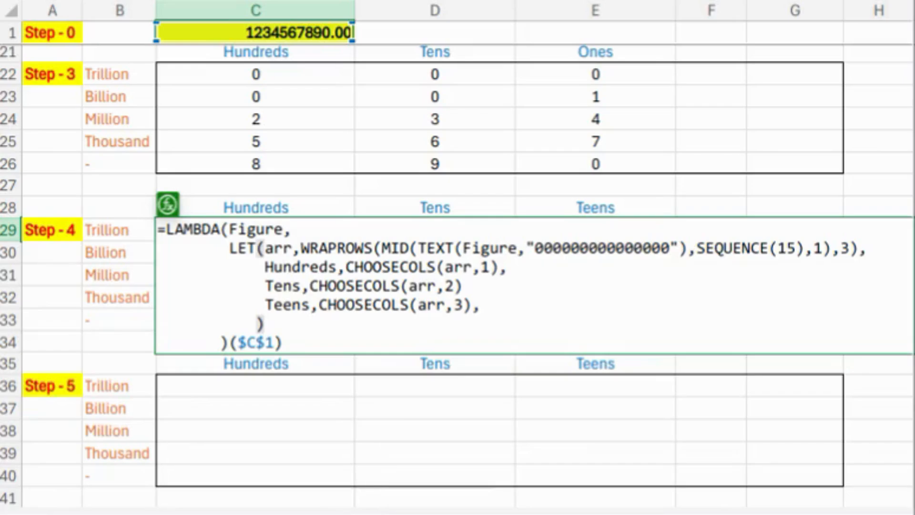
Step: Change the Tens definition to IF(CHOOSECOLS(arr,2)="1","0",CHOOSECOLS(arr,2))
text(IF()
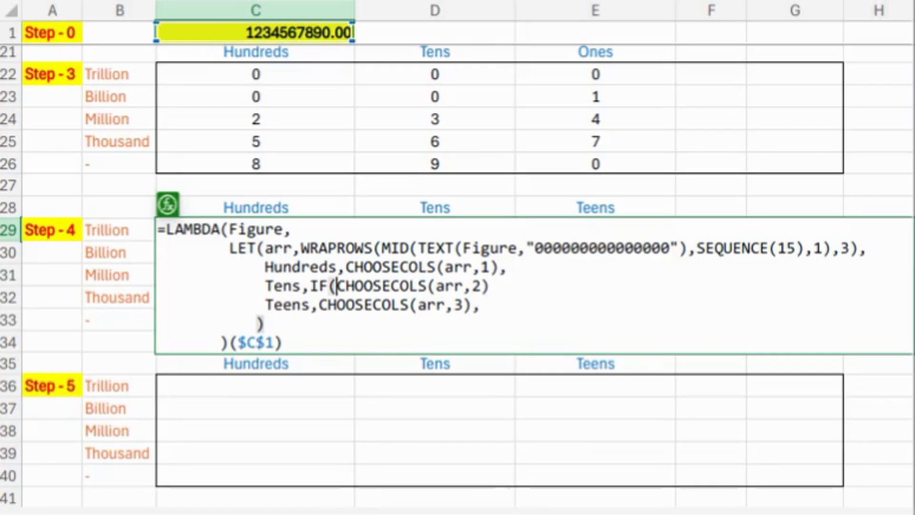
key(End)
text(="1",)
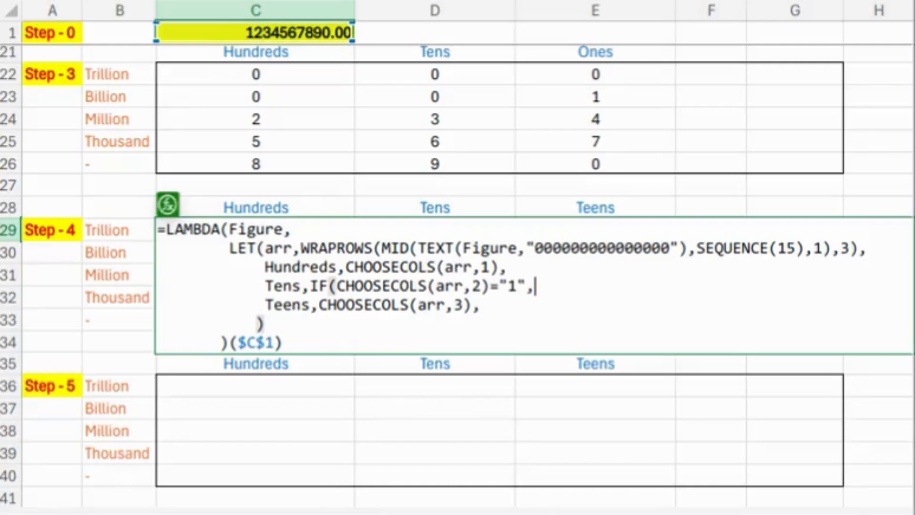
text("0",)
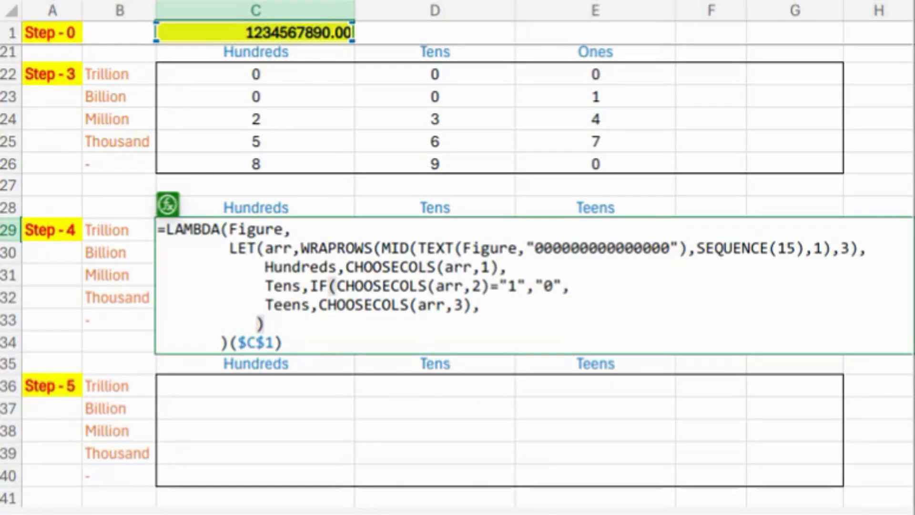
text(CHOOSECOLS(arr,2)),)
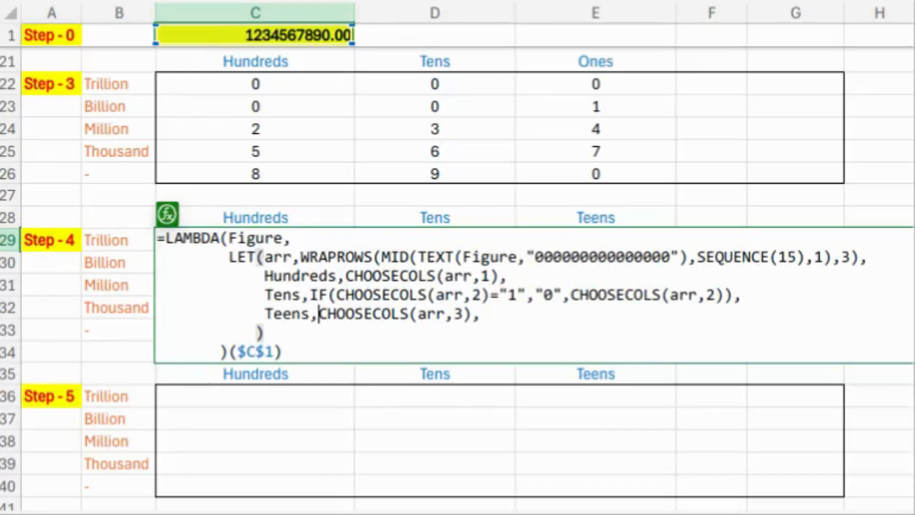
Step: Change the Teens definition to IF(CHOOSECOLS(arr,2)="1","1"&CHOOSECOLS(arr,3),CHOOSECOLS(arr,3))
text(IF(CHOOSECOLS(arr,2)="1",)
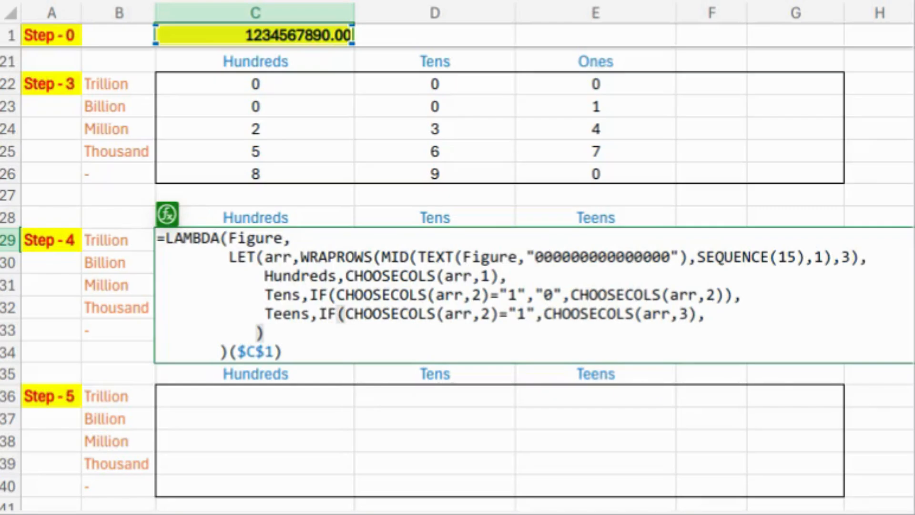
text("1"&)
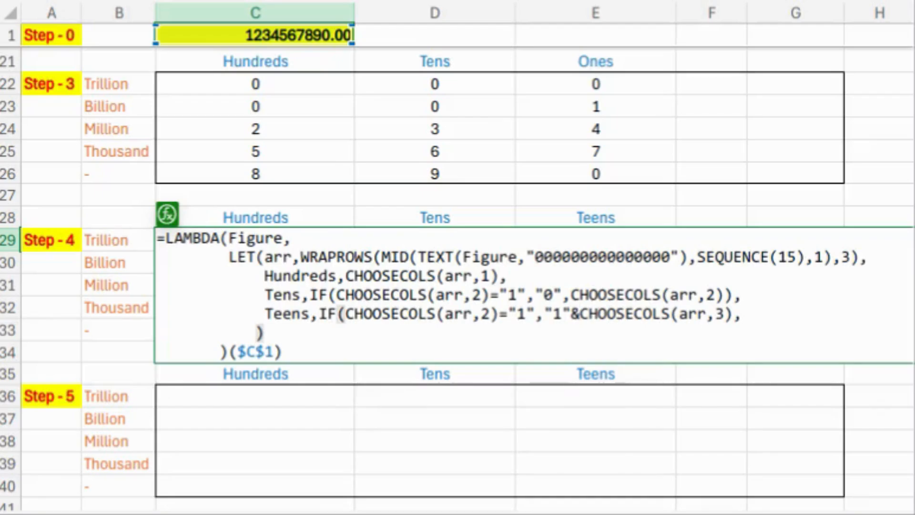
key(End)
text(CHOOSECOLS(arr,3)),)
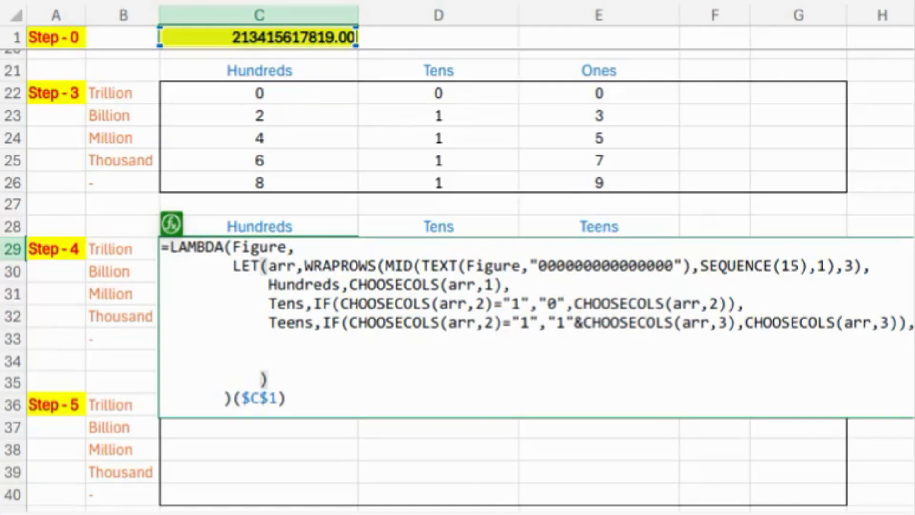
Step: Define Result as HSTACK(Hundreds,Tens,Teens), return Result from the LET, and commit the C29 formula
text(Result,)
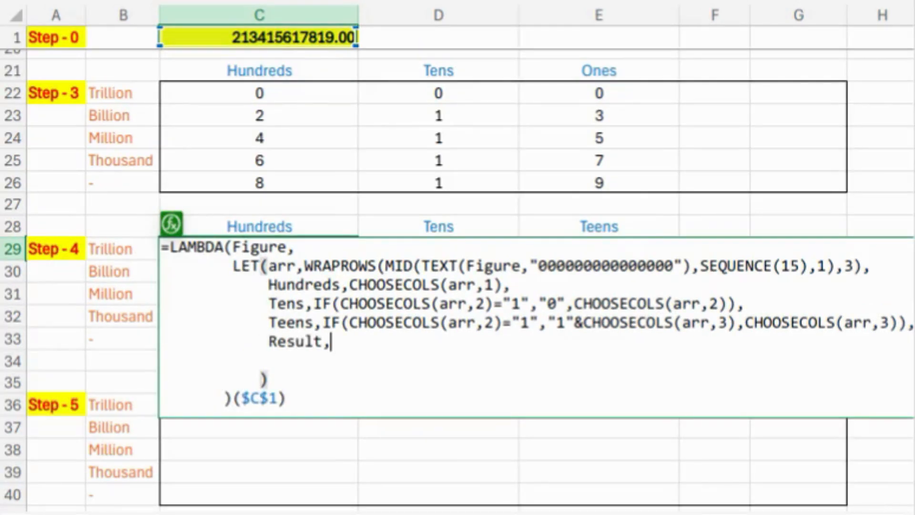
text(HSTACK()
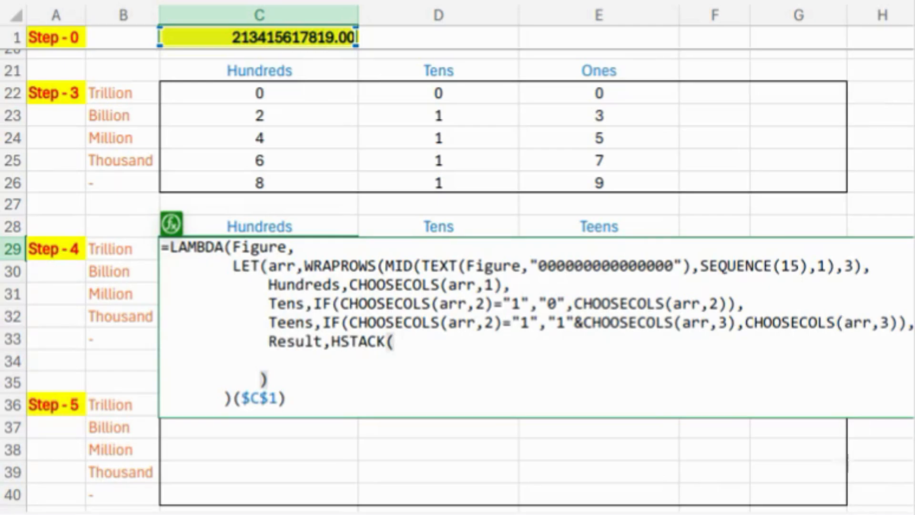
text(Hundreds,                           Tens,                           Teens                          ),)
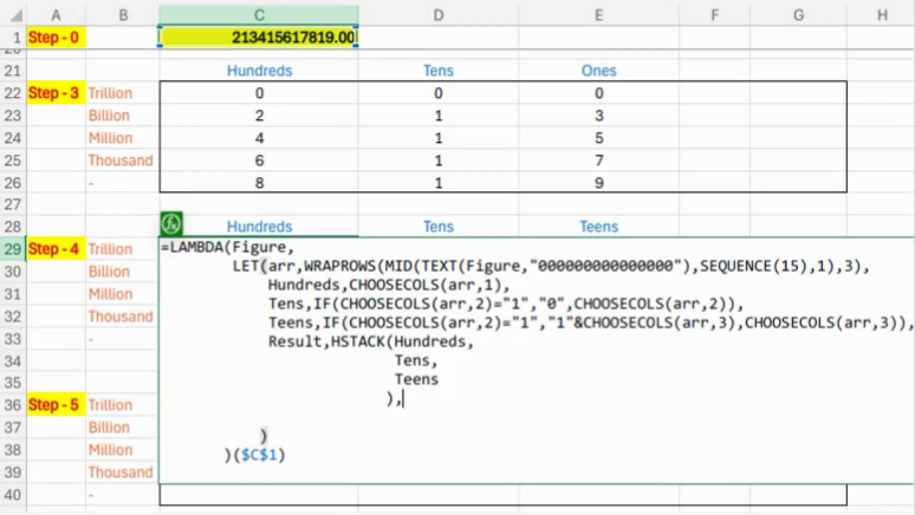
click(269, 417)
text(Result)
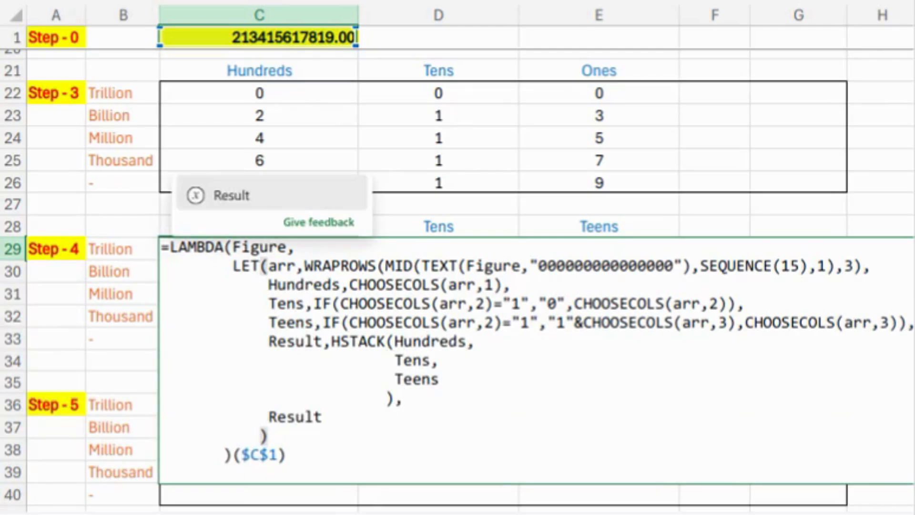
key(Escape)
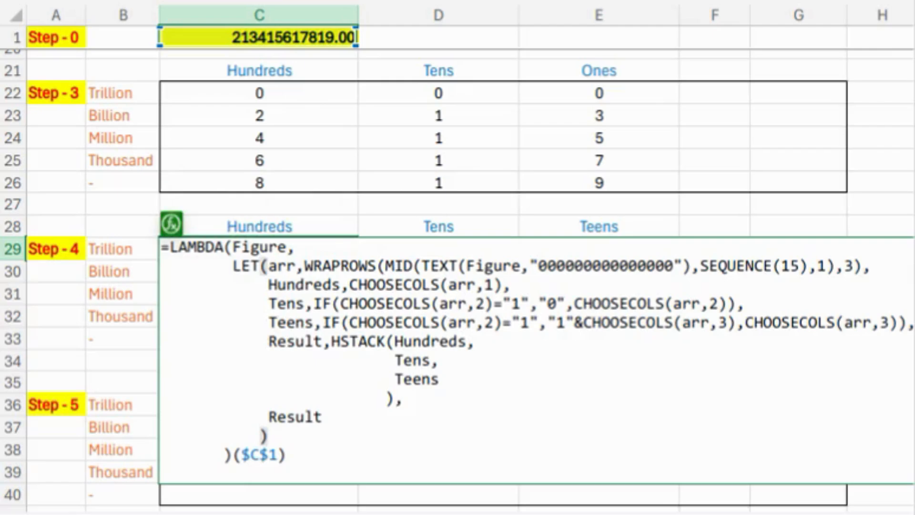
key(Return)
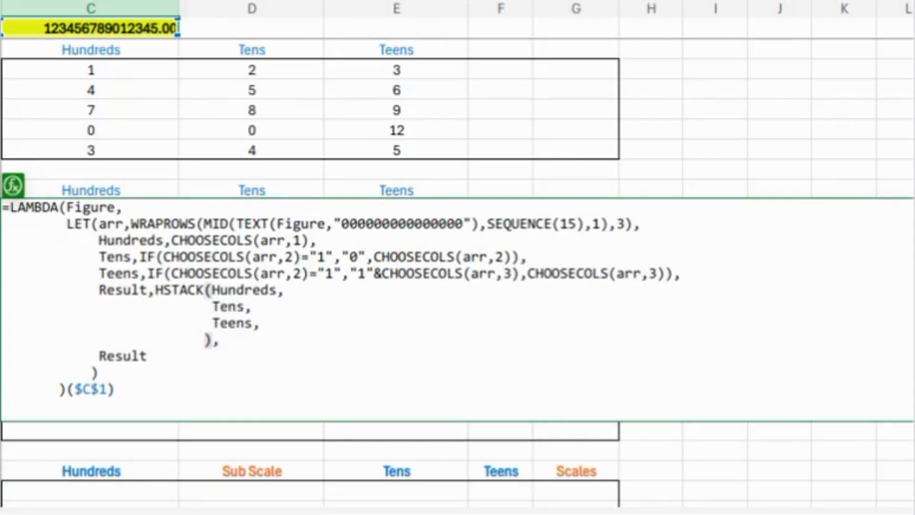
Step: In the C36 formula's HSTACK, wrap Hundreds in CHOOSE with "One" to "Nine" and Tens in CHOOSE with "","Twenty" to "Ninety"
text(CHOOSE()
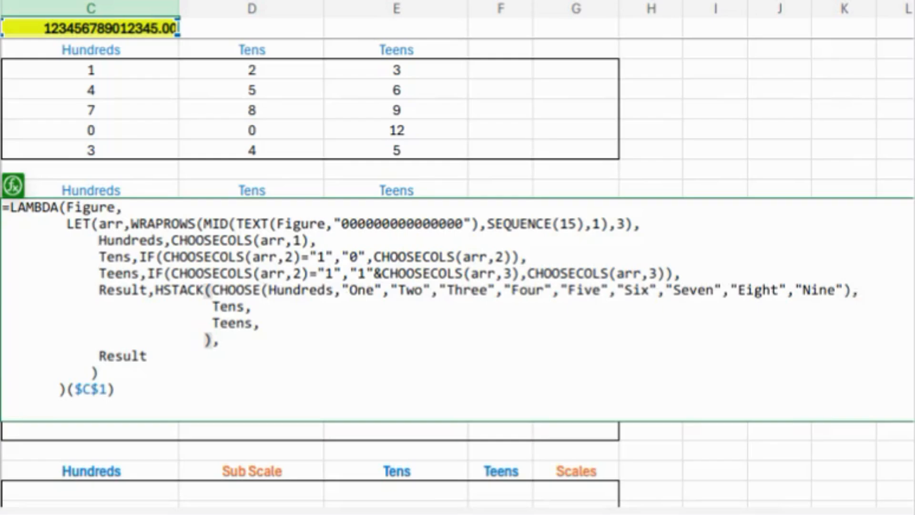
click(212, 306)
text(CHOOSE()
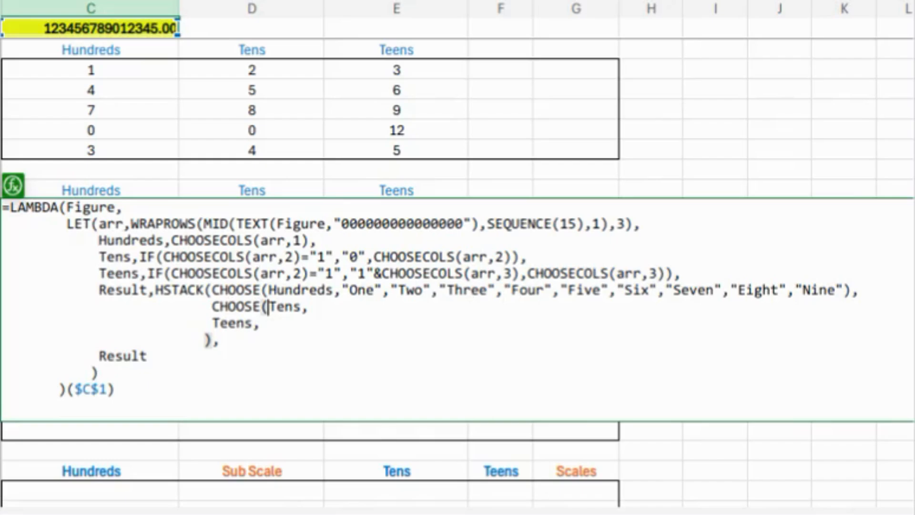
key(End)
text("","Twenty","Thirty","Forty","Fifty","Sixty","Seventy","Eighty","Ninety"),)
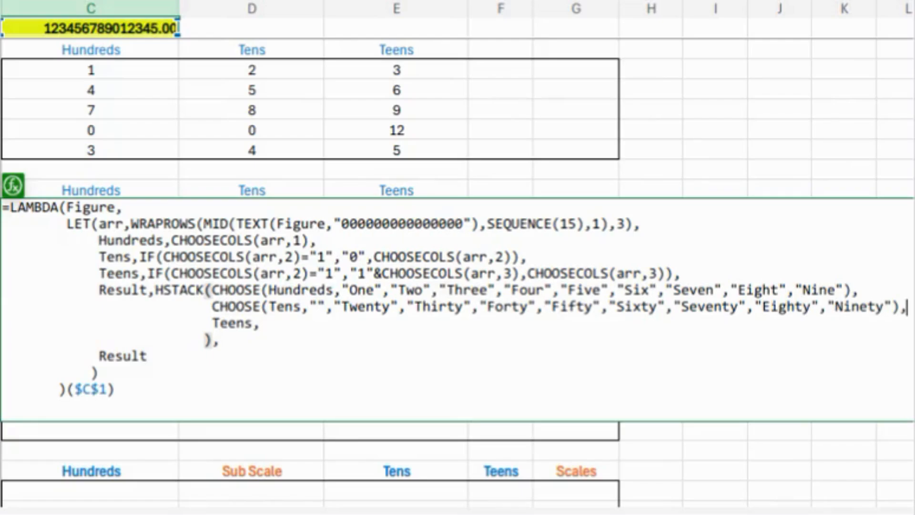
Step: Wrap Teens in CHOOSE with the words "One" through "Nineteen" and commit the C36 formula
click(212, 324)
text(CHOOSE()
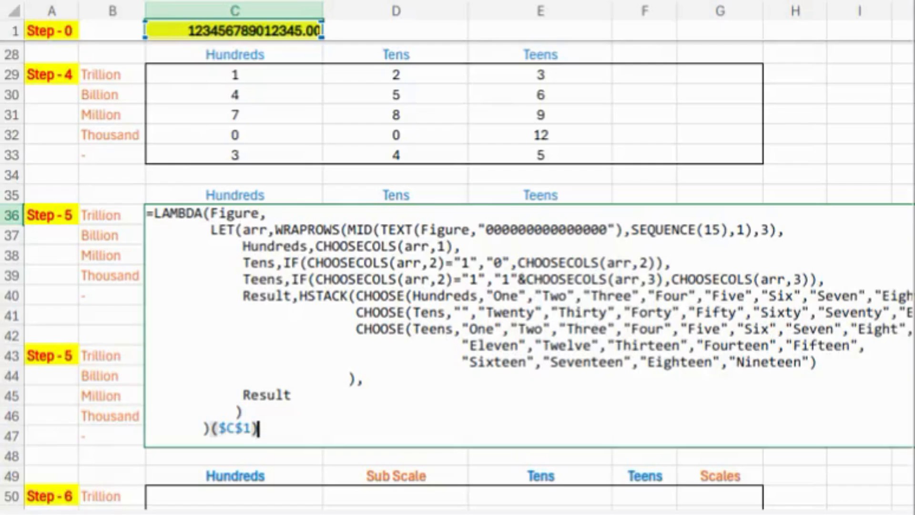
key(Return)
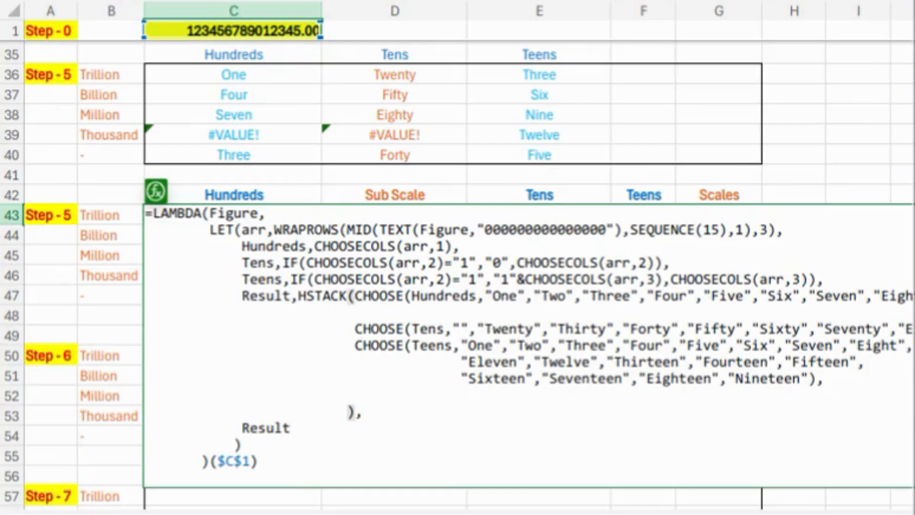
Step: In C43's HSTACK, insert a five-row "Hundred" array after the Hundreds CHOOSE, append {"Trillion";"Billion";"Million";"Thousand";""}, and commit the formula
text({"Hundred";"Hundred";"Hundred";"Hundred";"Hundred"},)
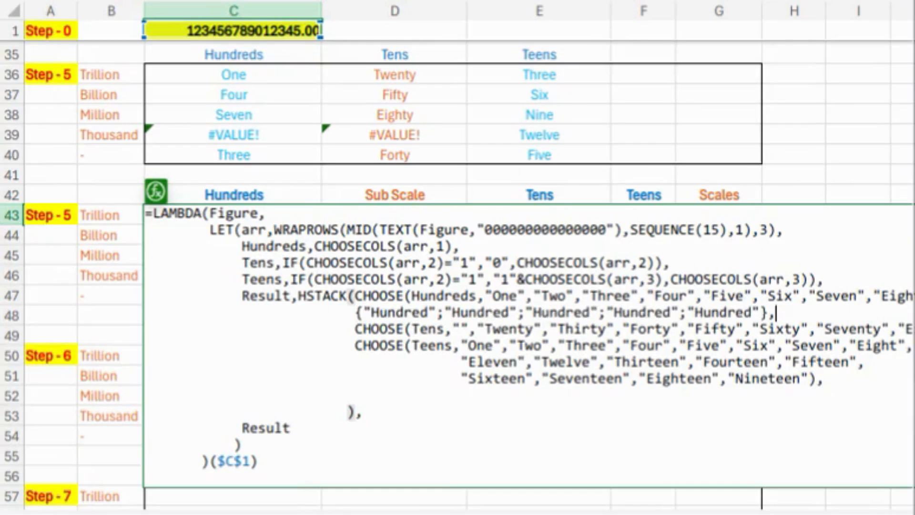
click(355, 396)
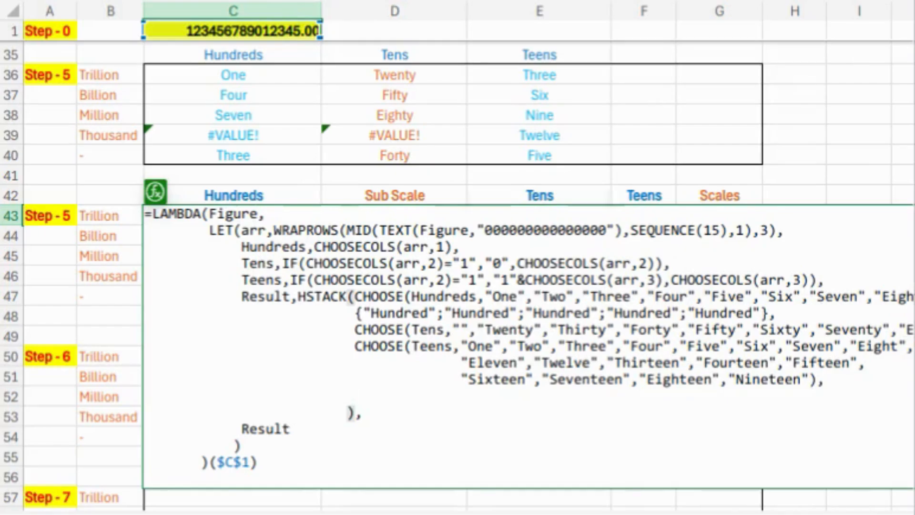
text({"Trillion";"Billion";"Million";"Thousand";""})
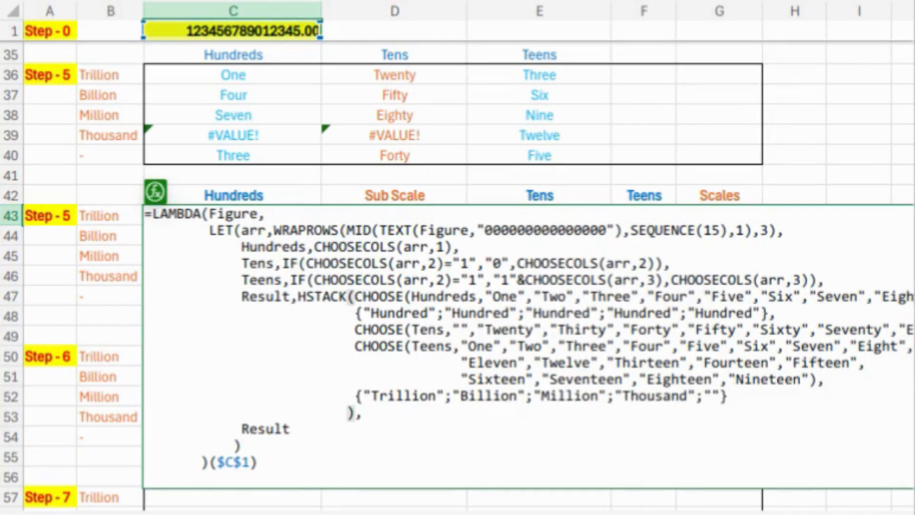
key(Return)
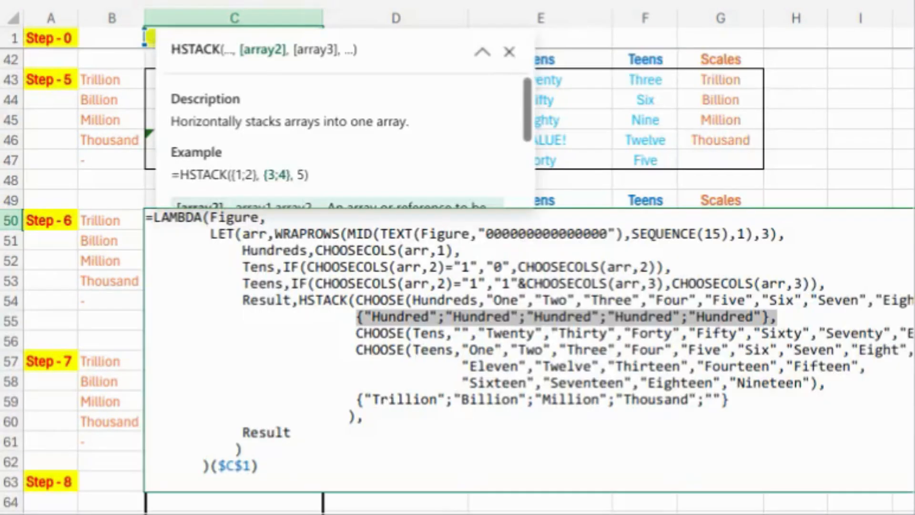
Step: Replace the five-row "Hundred" array in the C50 formula with IF(Hundreds<>"0","Hundred","")
key(Delete)
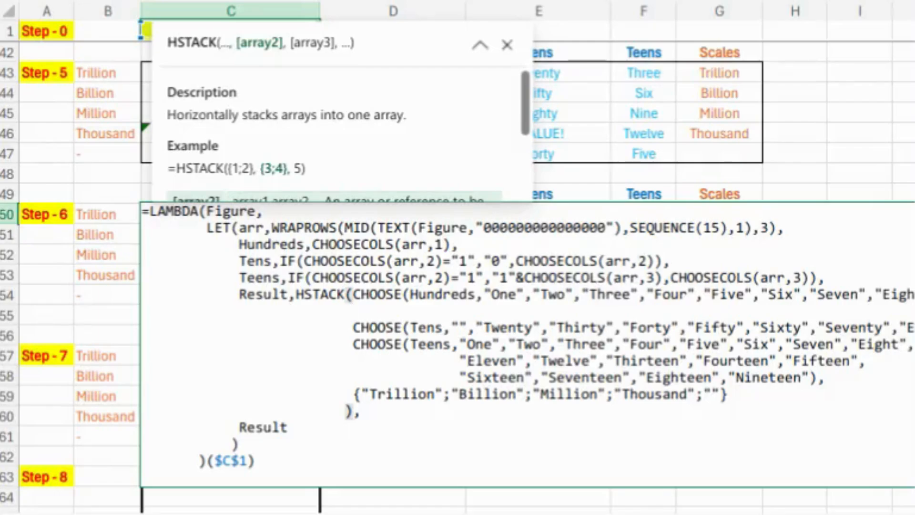
text(IF()
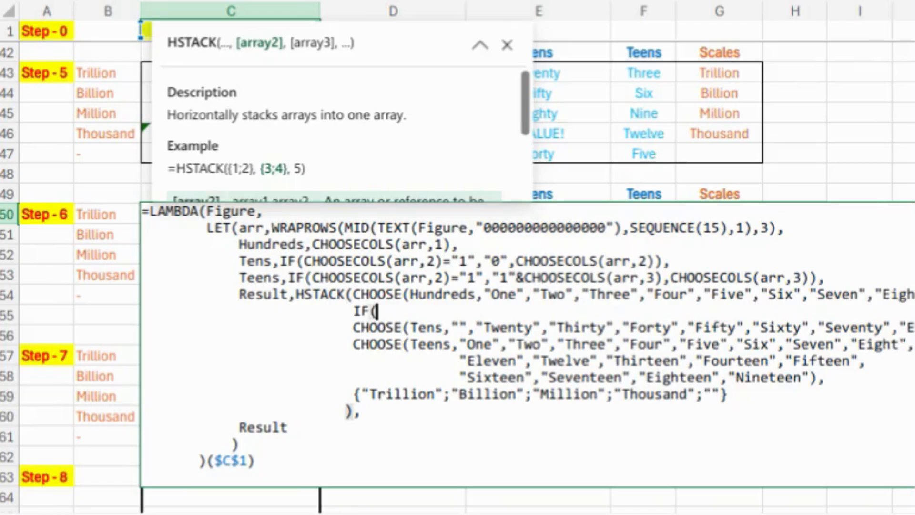
text(Hundreds<>"0",)
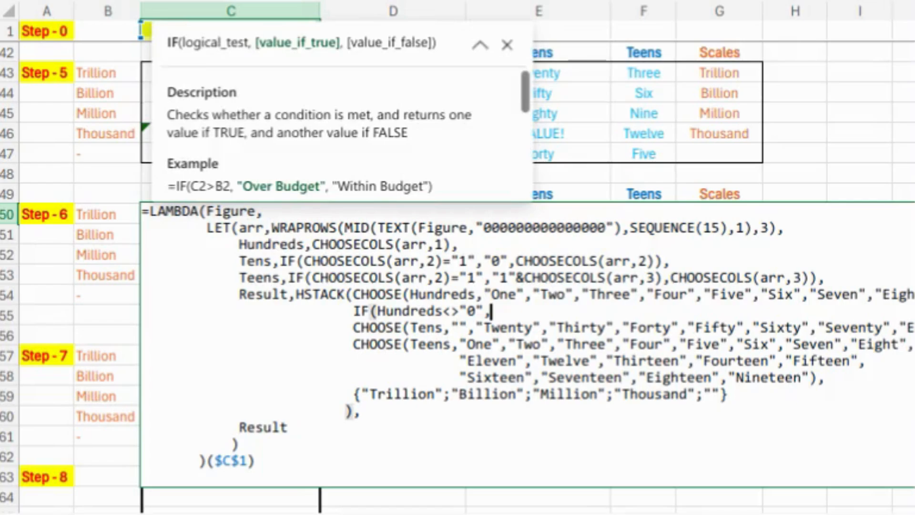
text("Hundred",""),)
Step: Replace the scale array with IF(Hundreds&Tens&Teens<>"000",{"Trillion";"Billion";"Million";"Thousand";""},"") in the HSTACK
drag(353, 394, 727, 395)
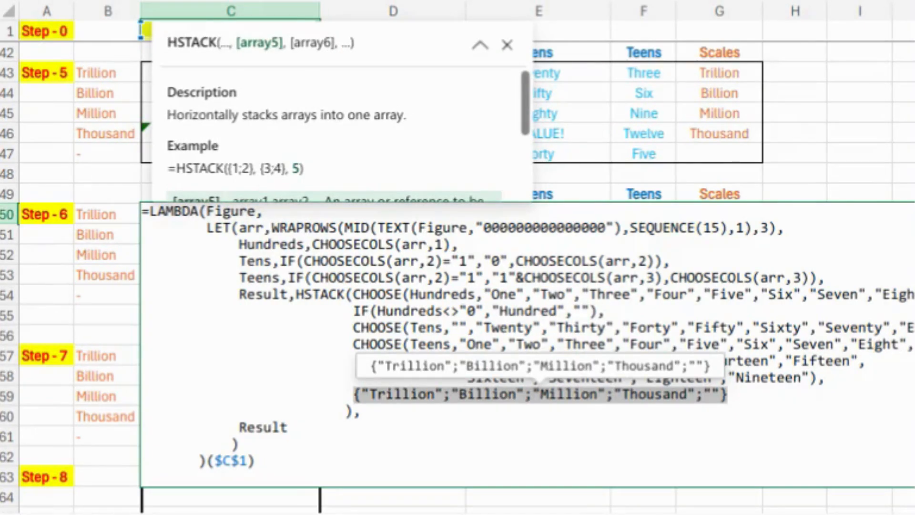
key(Delete)
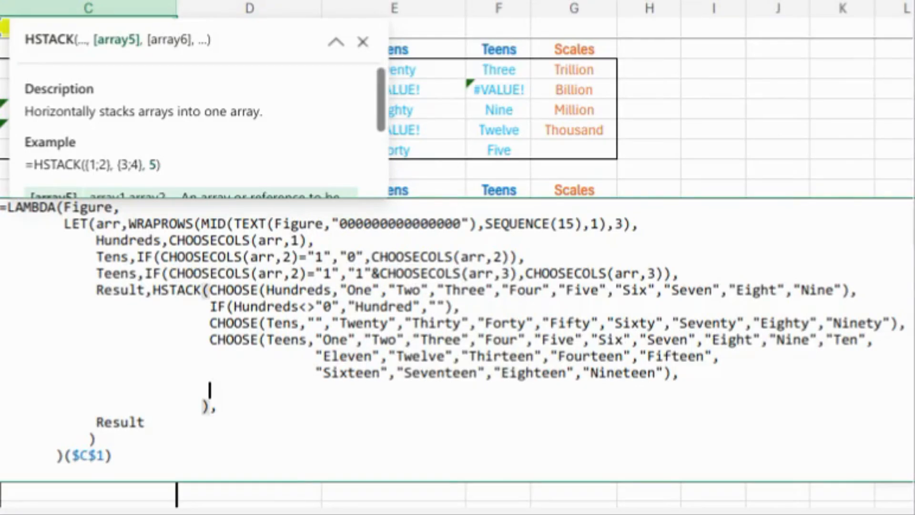
text(IF()
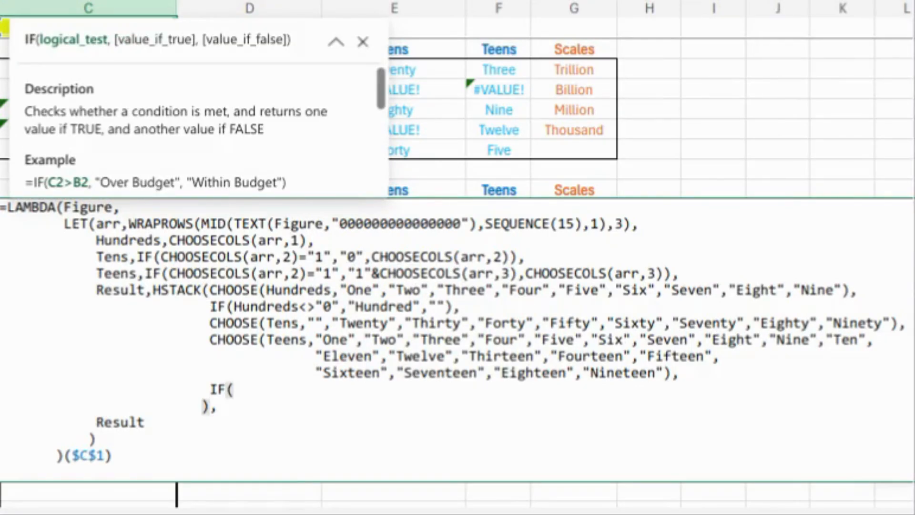
text(Hundreds&Tens&Teens<>"000",)
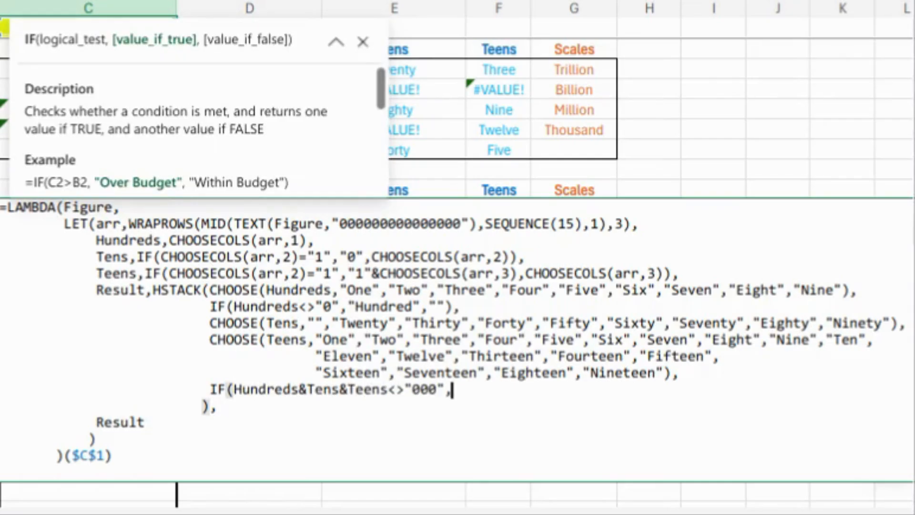
text({"Trillion";"Billion";"Million";"Thousand";""},)
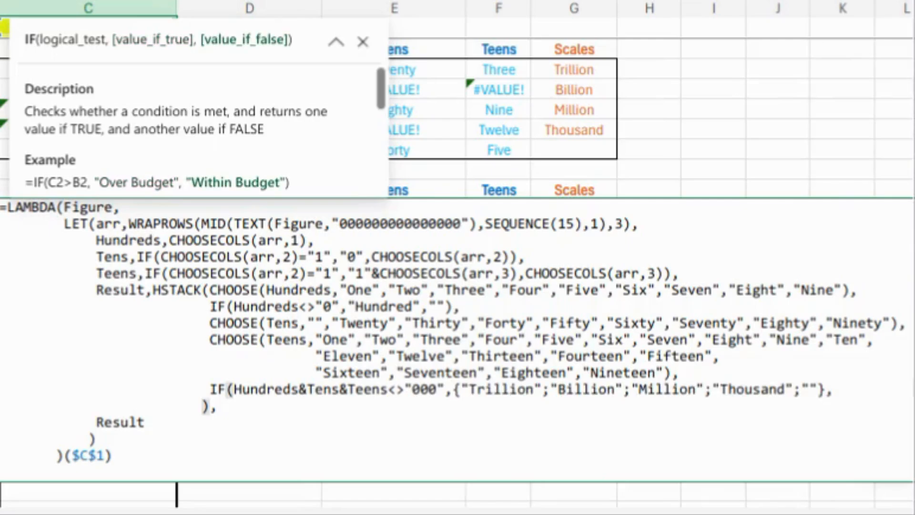
text(""))
Step: Change the returned Result in the C57 formula to IFERROR(Result,"") and commit it
click(97, 422)
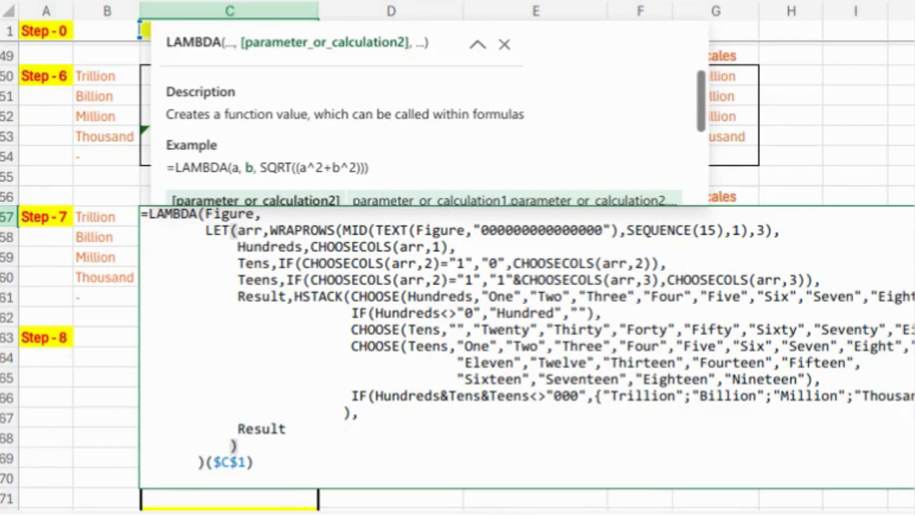
text(IFERROR()
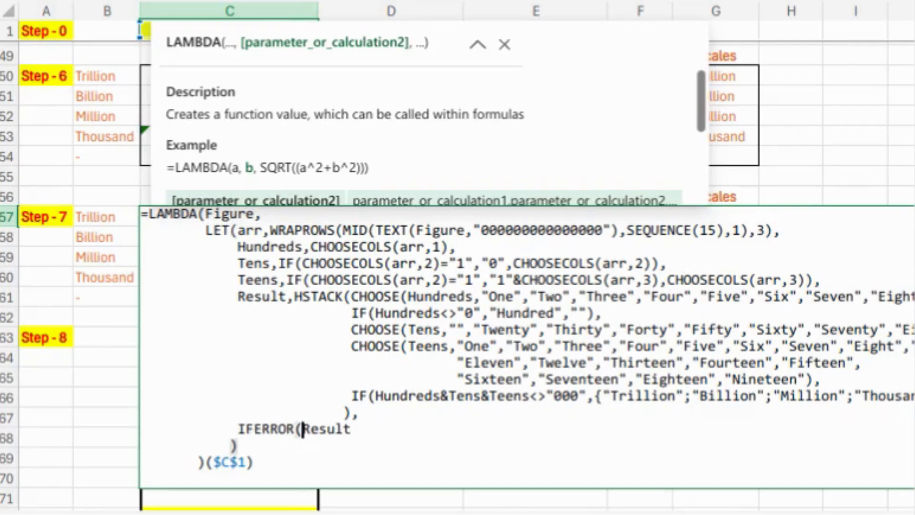
key(End)
text(,""))
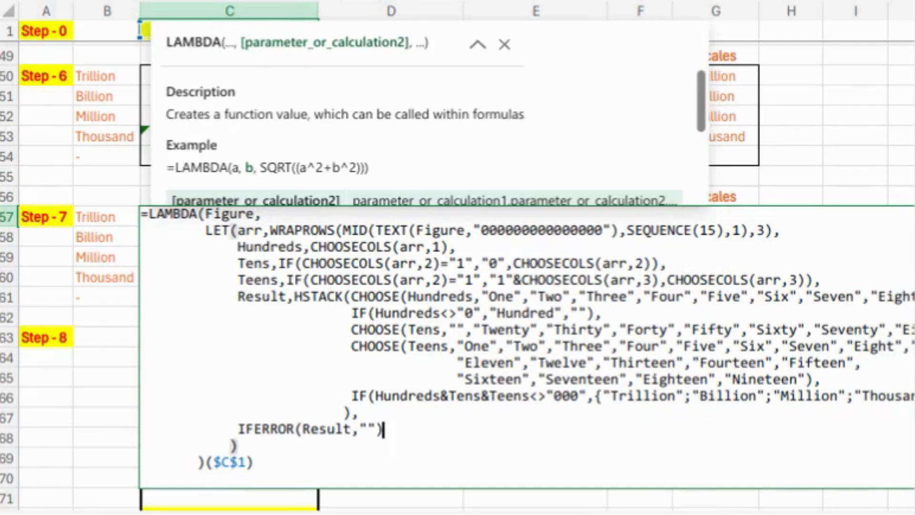
key(Return)
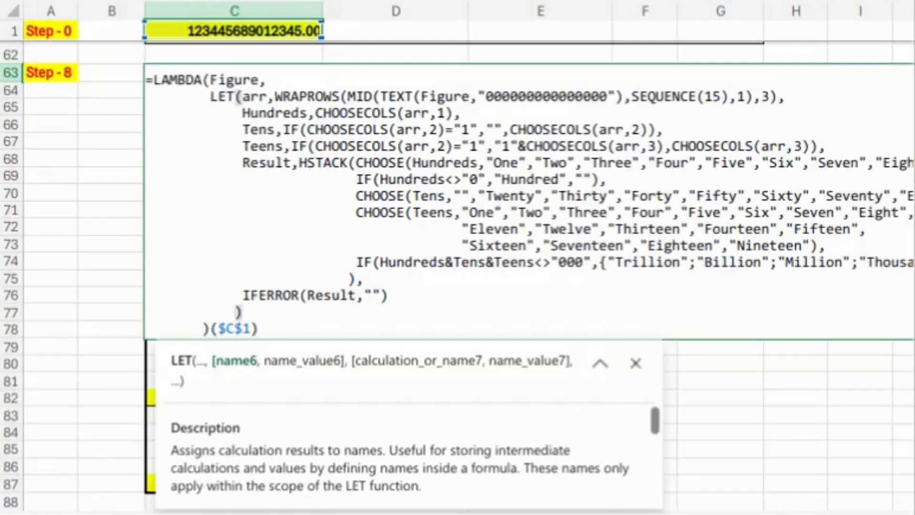
Step: Wrap the final expression of the C63 formula as TOCOL(IFERROR(Result,"")) and commit it
text(TOCOL()
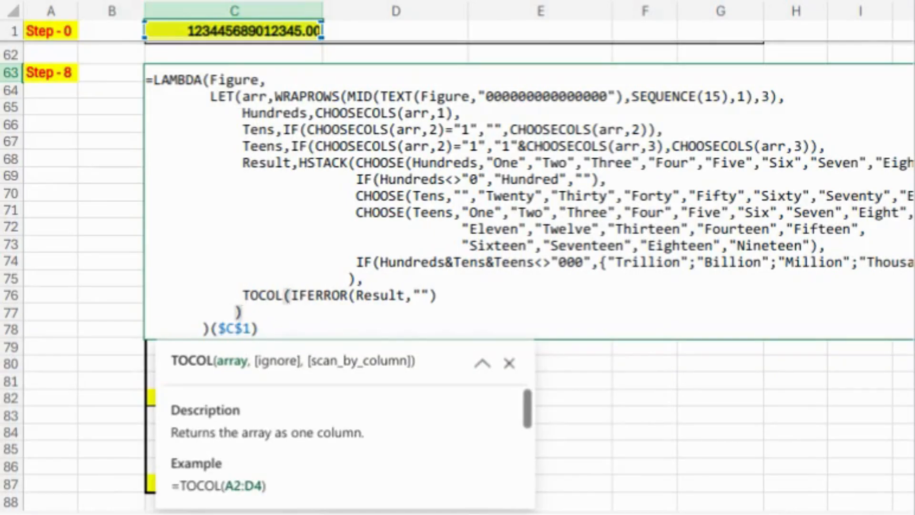
key(End)
text())
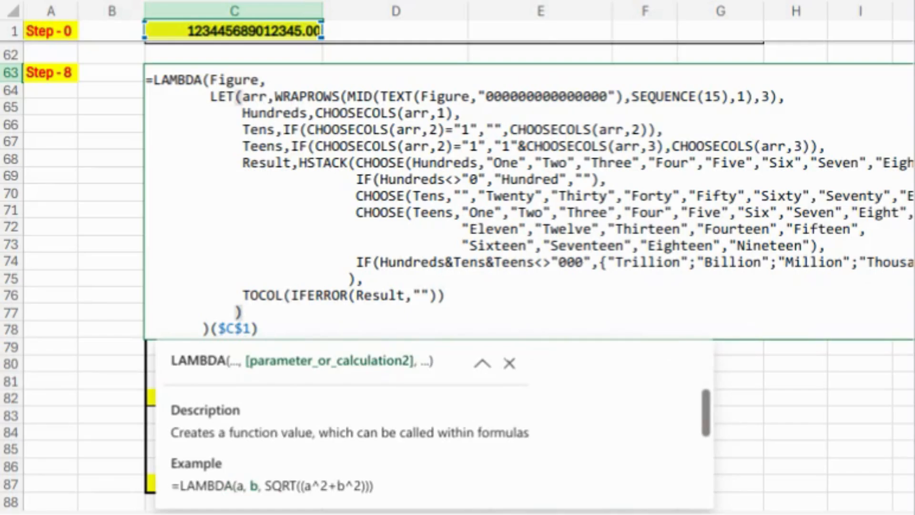
key(Return)
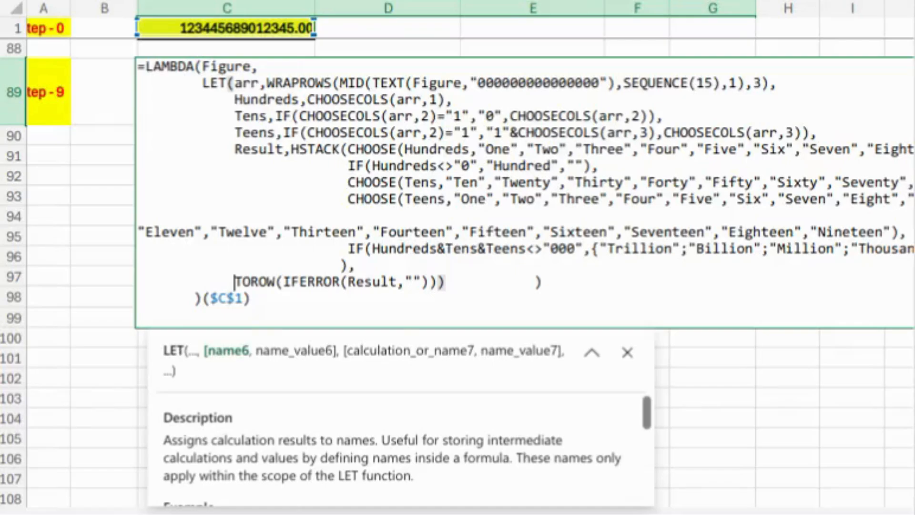
Step: Change the C89 formula's output to TEXTJOIN(" ",TRUE,TOROW(IFERROR(Result,""))), put the LET's closing parenthesis on its own line, and commit it
text(TEXTJOIN()
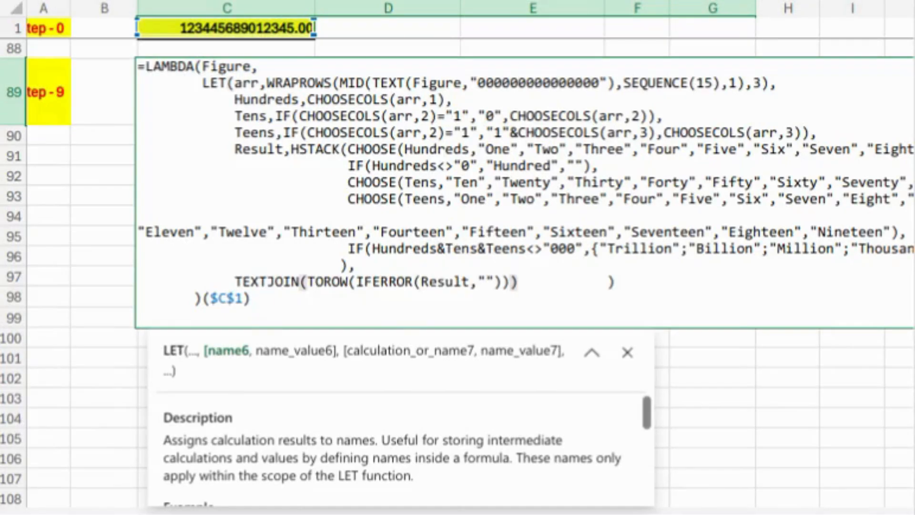
text(" ",)
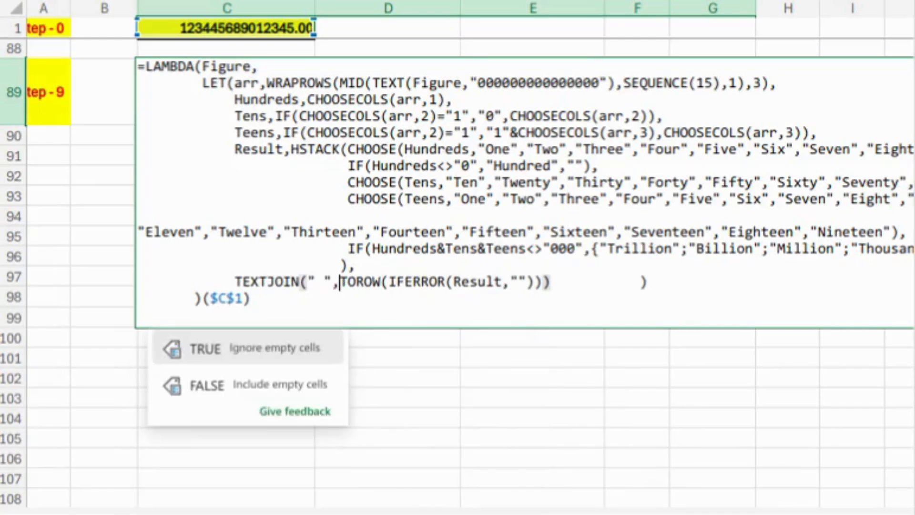
text(TRUE,)
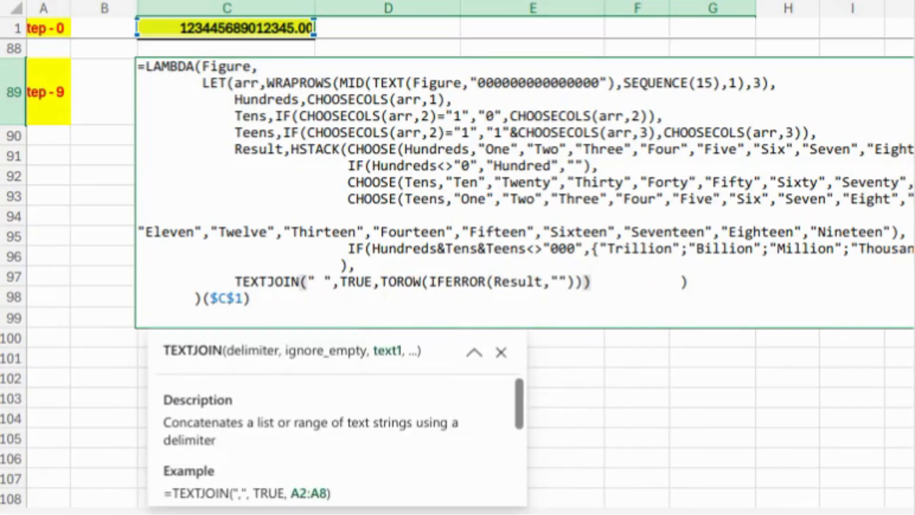
key(alt+Return)
key(End)
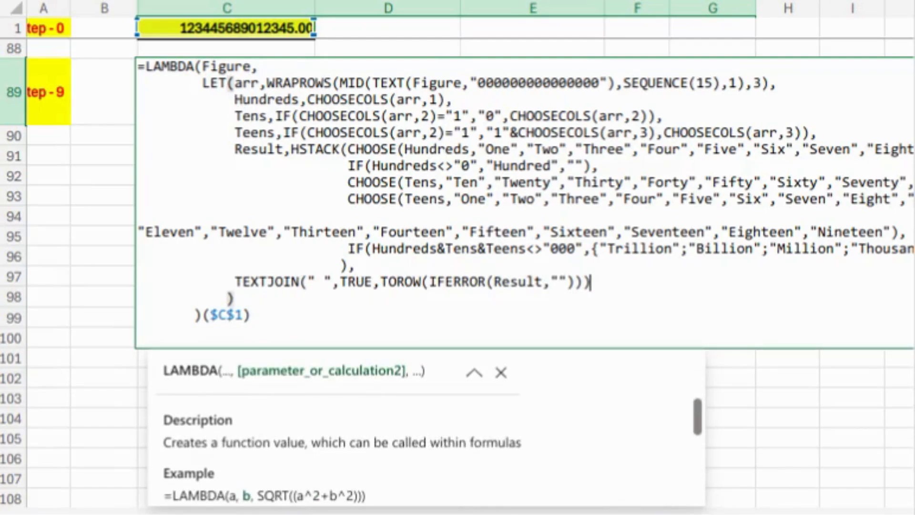
key(Return)
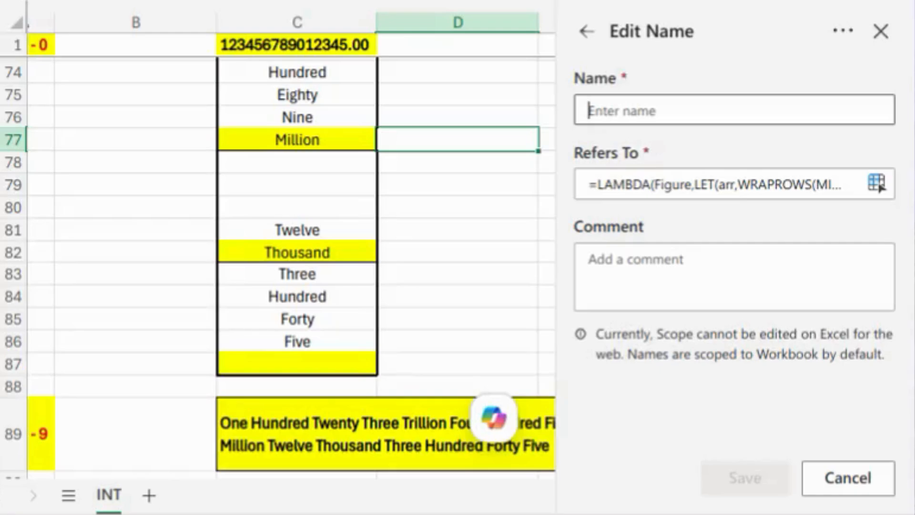
Step: Enter AmounToWords as the defined name for the LAMBDA formula
text(AmounToWords)
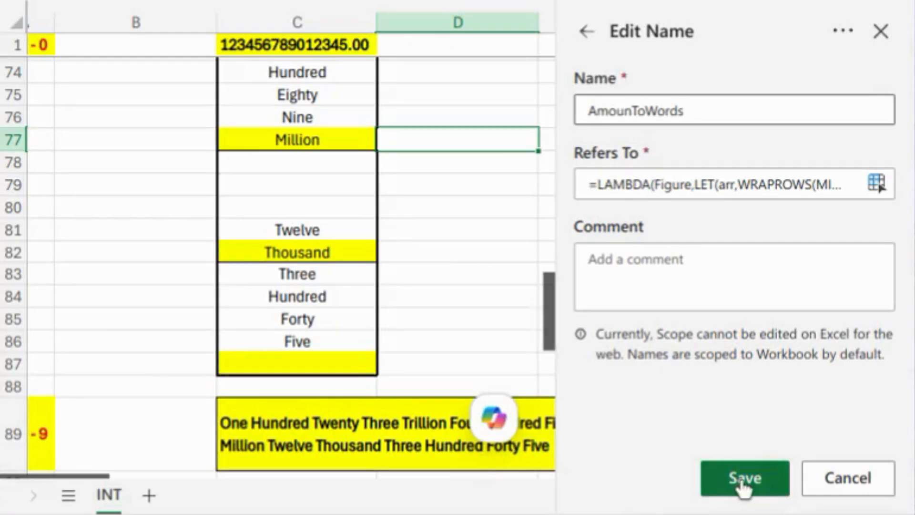